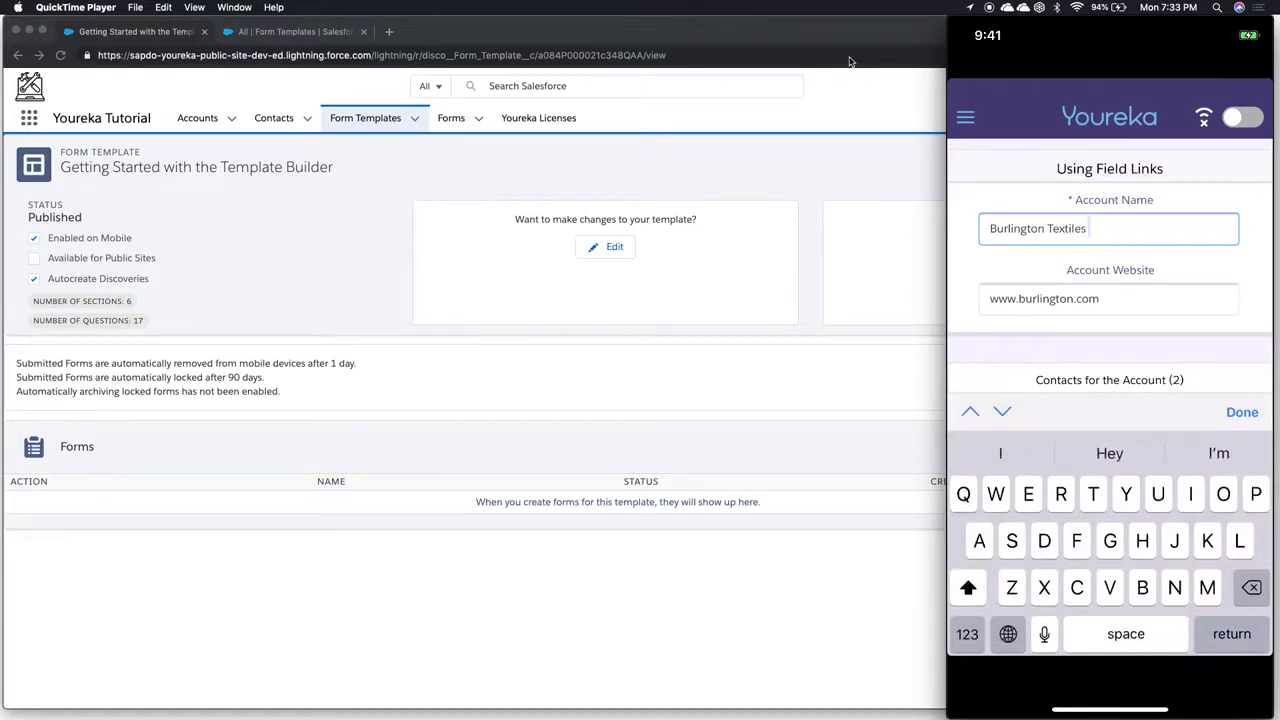
Append "FOR THE DEMO" to the Burlington Textiles account name in the mobile form
{"action": "type", "text": "FOR THE DEMO"}
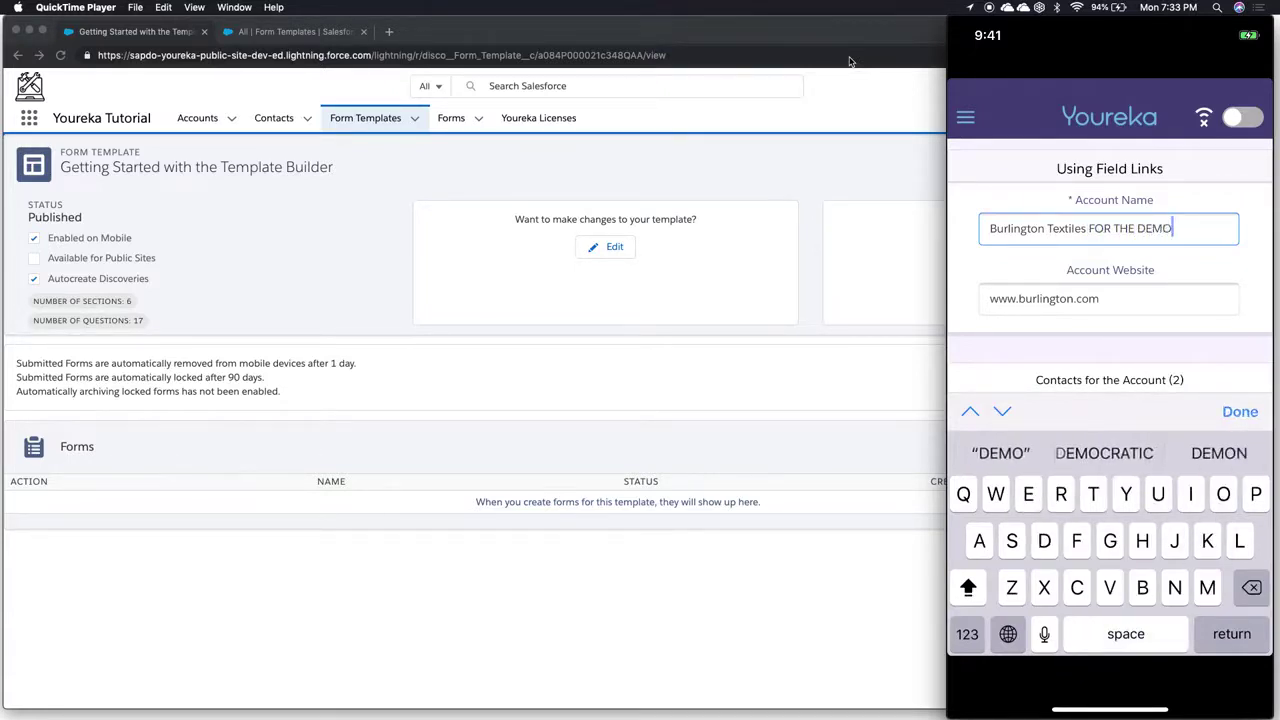
{"action": "key", "text": "Return"}
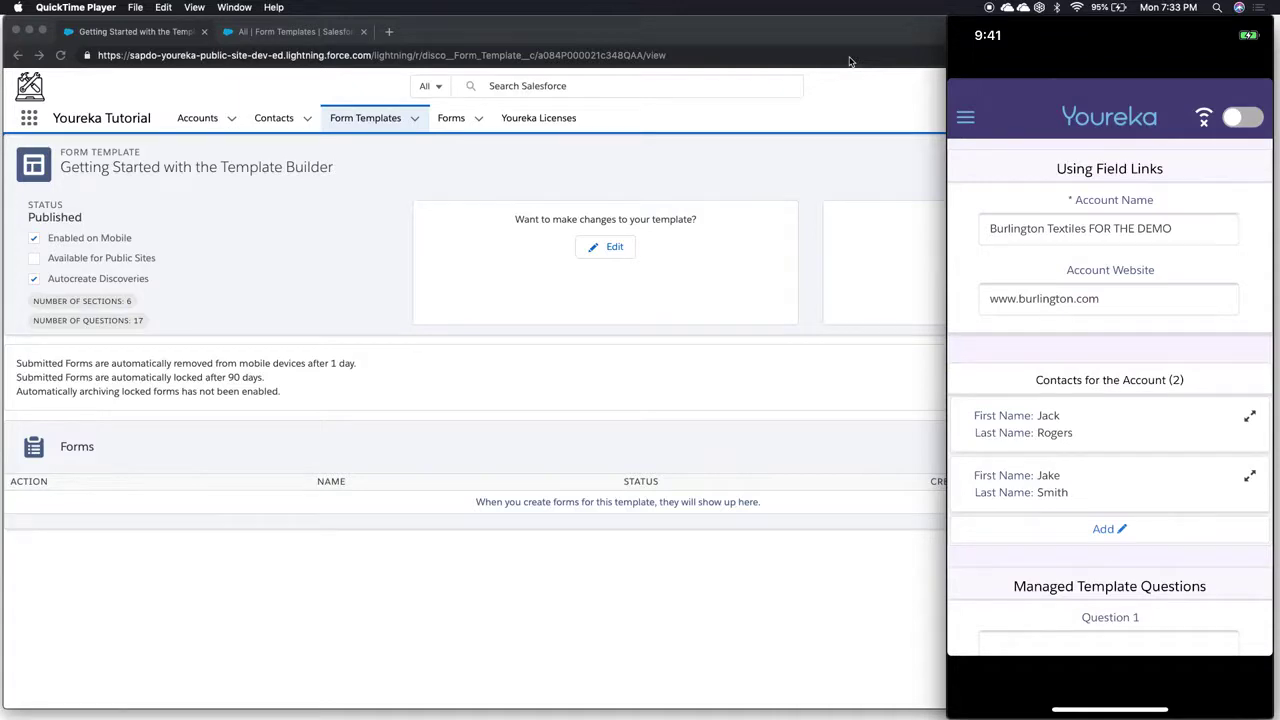
{"action": "scroll", "coordinate": [1110, 390], "scroll_direction": "down", "scroll_amount": 3}
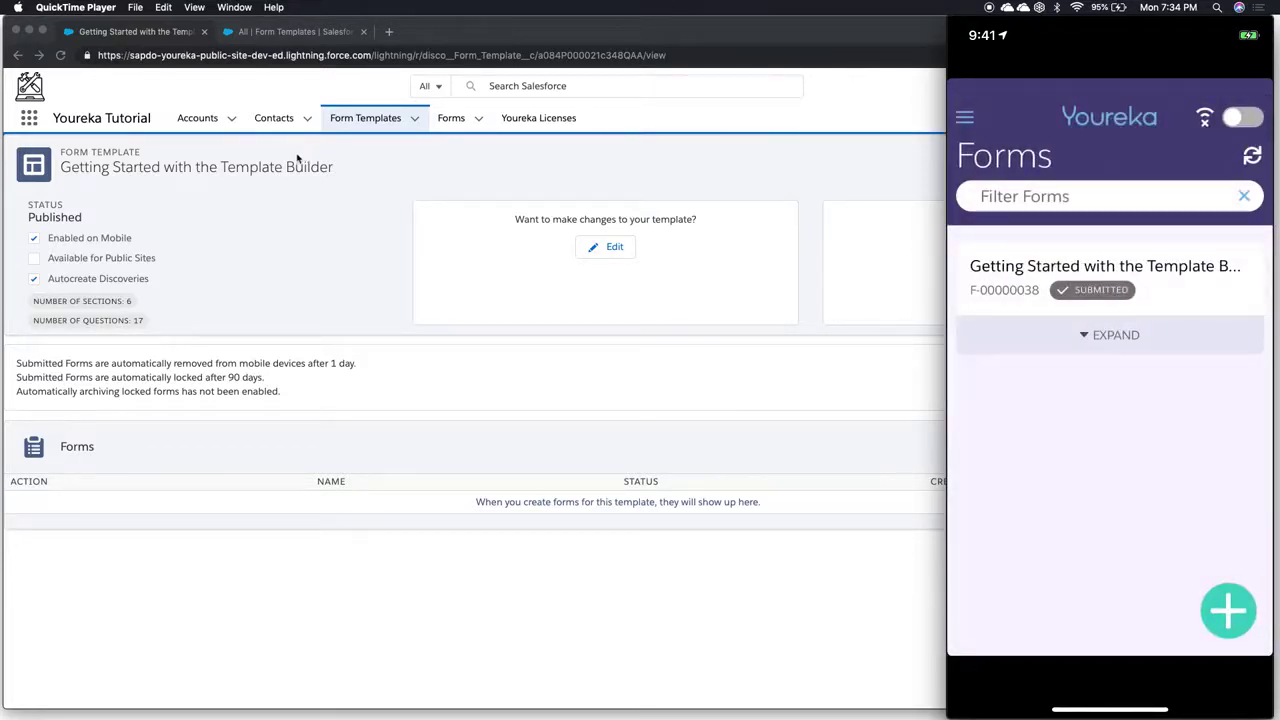
Switch to Salesforce in Chrome and open the recently viewed Burlington Textiles account record
{"action": "left_click", "coordinate": [236, 124]}
{"action": "left_click", "coordinate": [231, 119]}
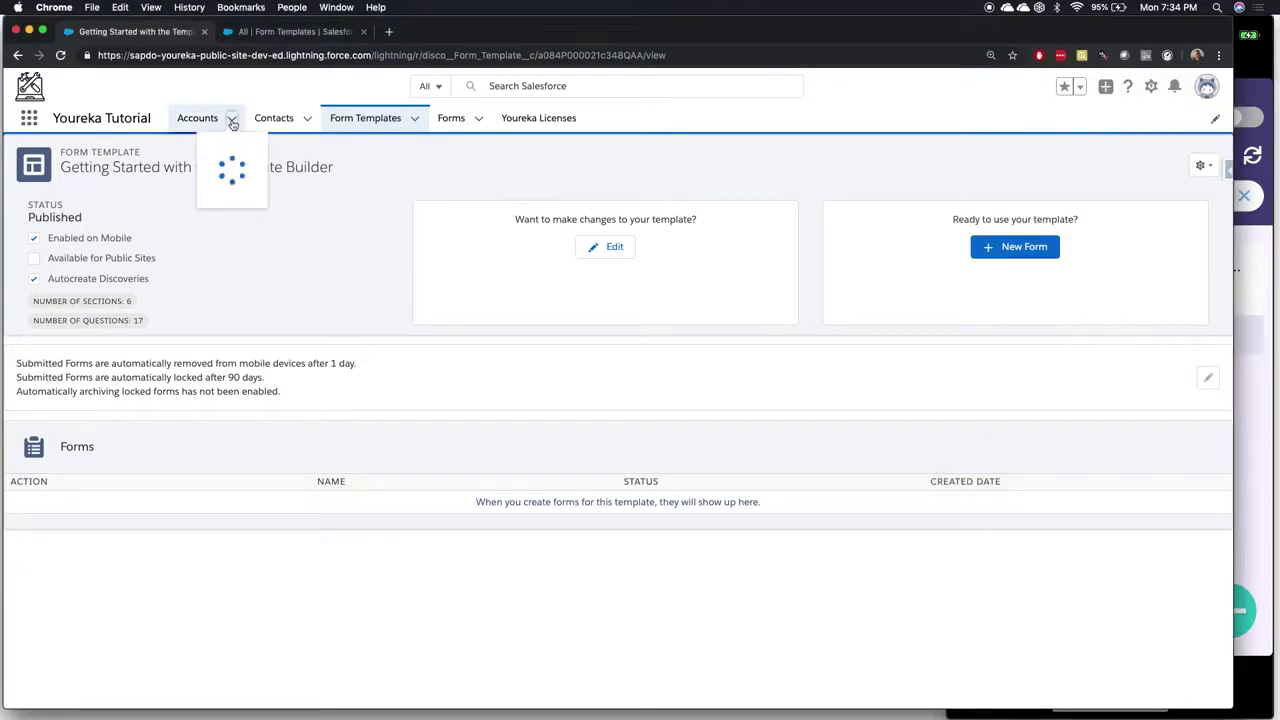
{"action": "left_click", "coordinate": [209, 253]}
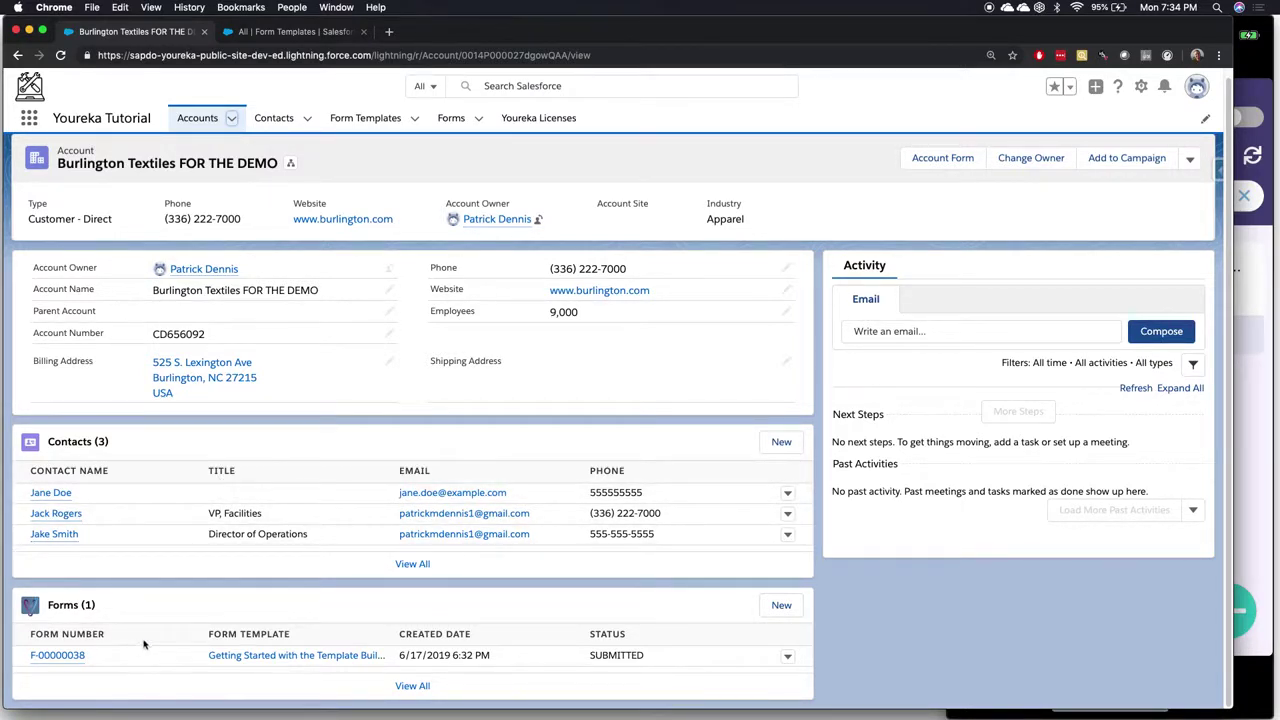
Open the submitted form listed on the account, review its answers through all sections, and return to the account
{"action": "left_click", "coordinate": [72, 656]}
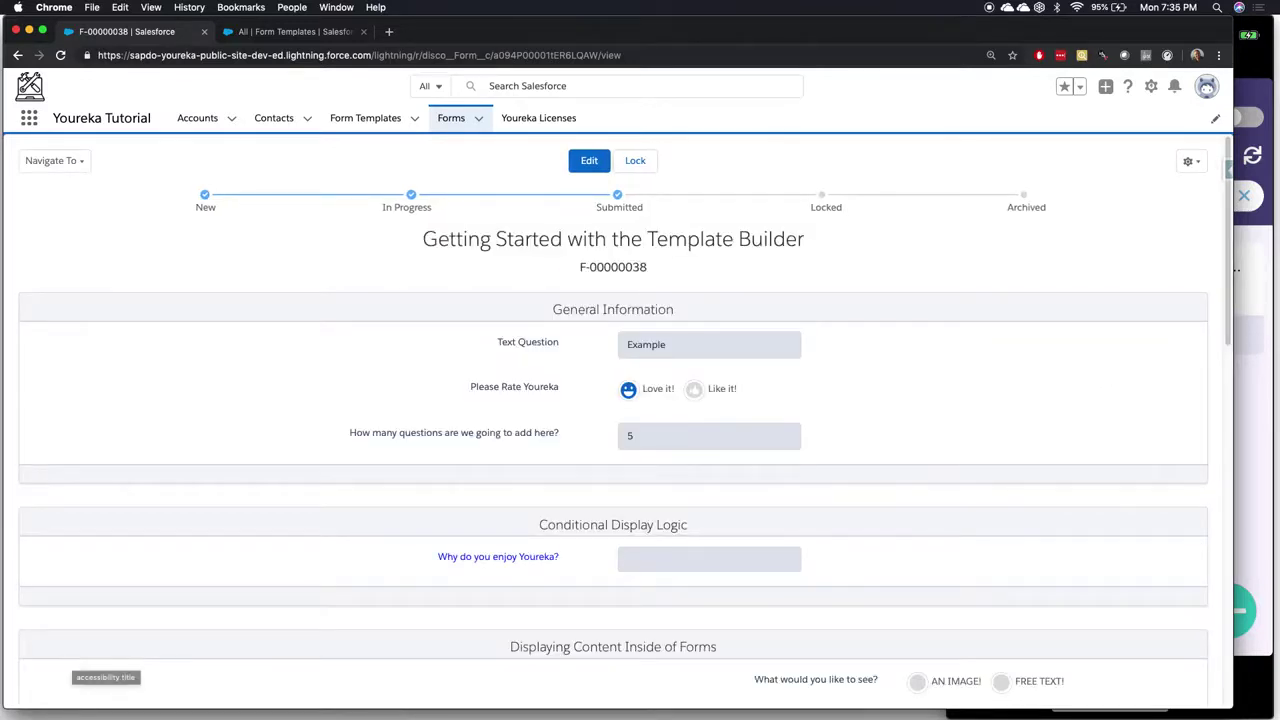
{"action": "scroll", "coordinate": [295, 549], "scroll_direction": "down", "scroll_amount": 3}
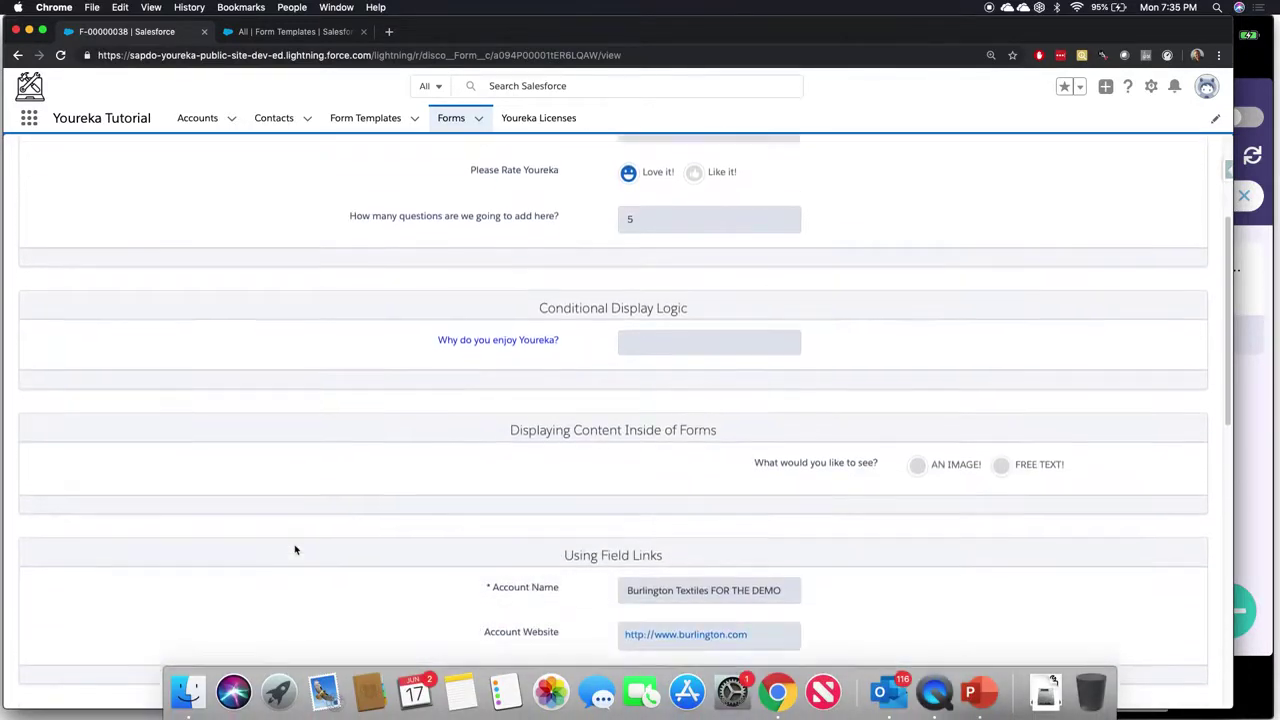
{"action": "scroll", "coordinate": [295, 549], "scroll_direction": "down", "scroll_amount": 10}
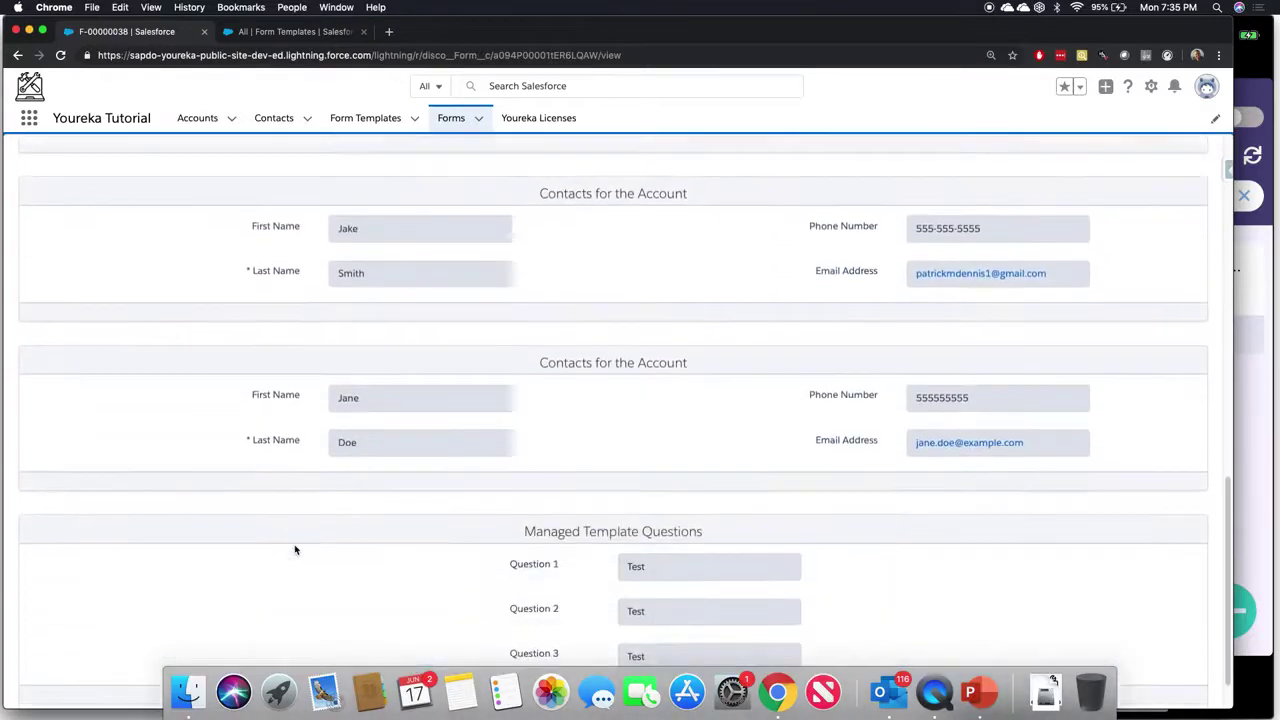
{"action": "scroll", "coordinate": [295, 549], "scroll_direction": "up", "scroll_amount": 12}
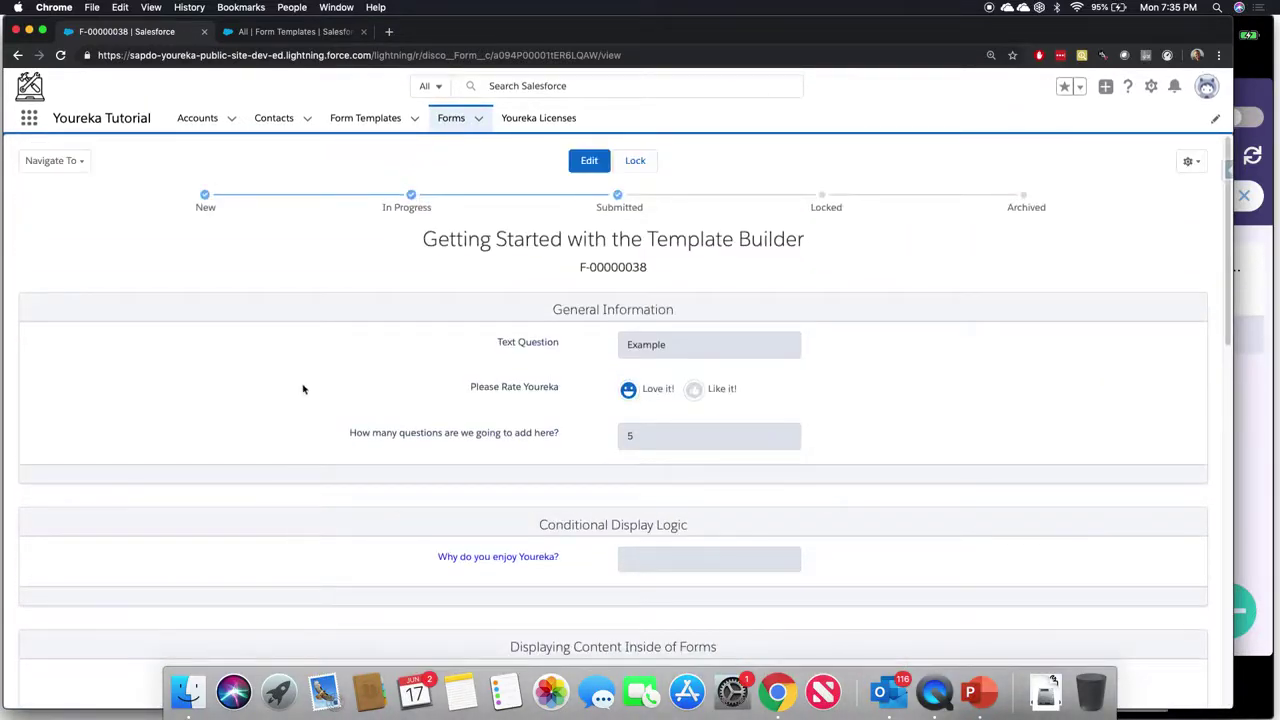
{"action": "left_click", "coordinate": [17, 55]}
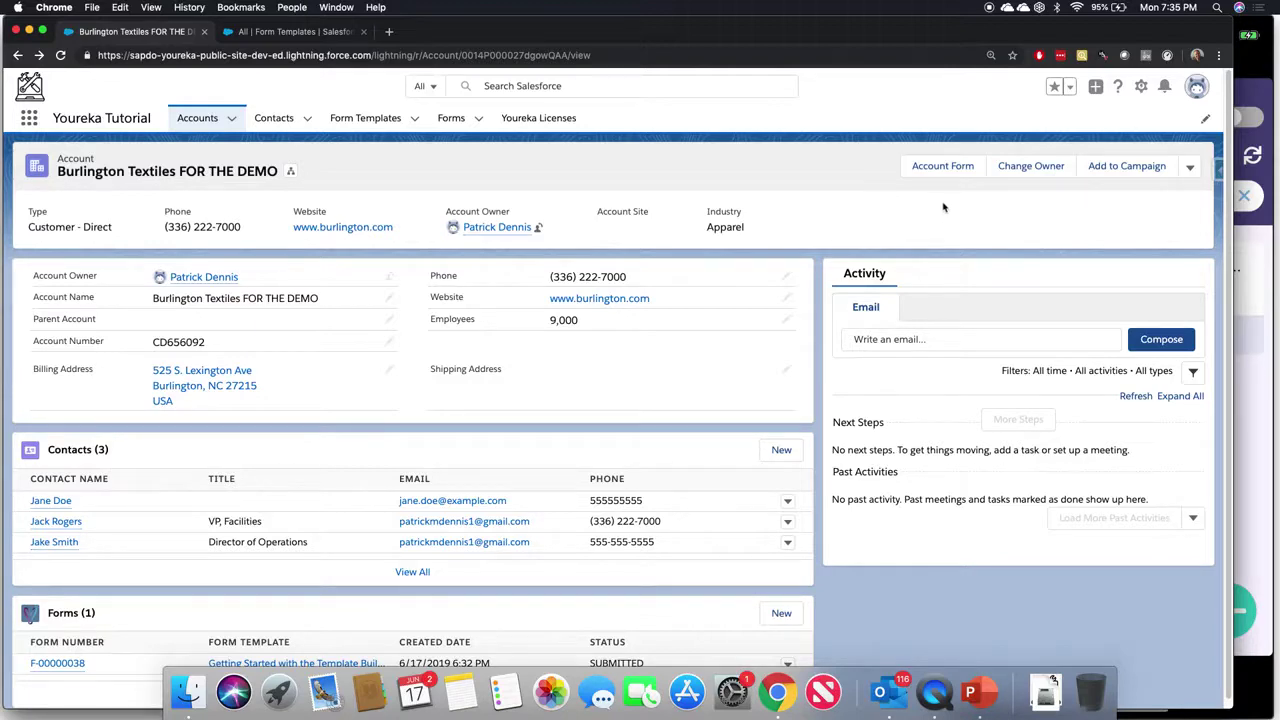
Start a new account form, entering "Form 2" for Text Questions and choosing "Love it!" as the Youreka rating
{"action": "left_click", "coordinate": [941, 167]}
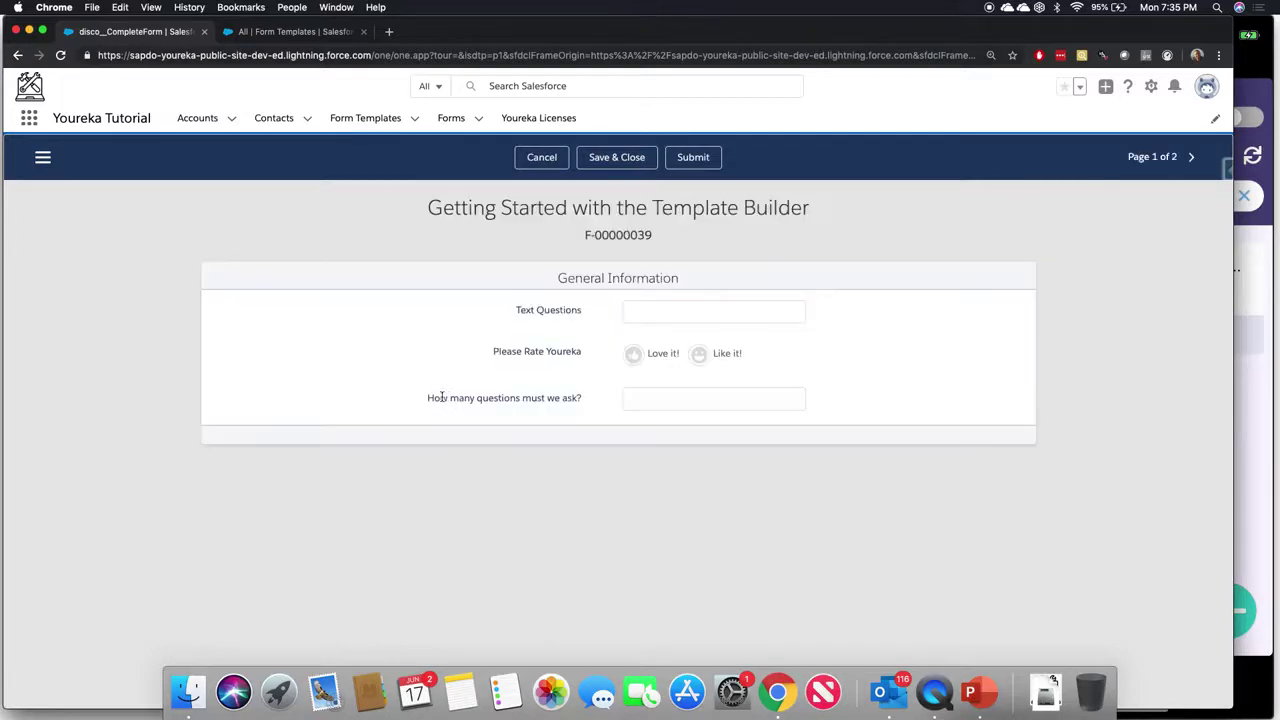
{"action": "left_click", "coordinate": [658, 313]}
{"action": "type", "text": "Form 2"}
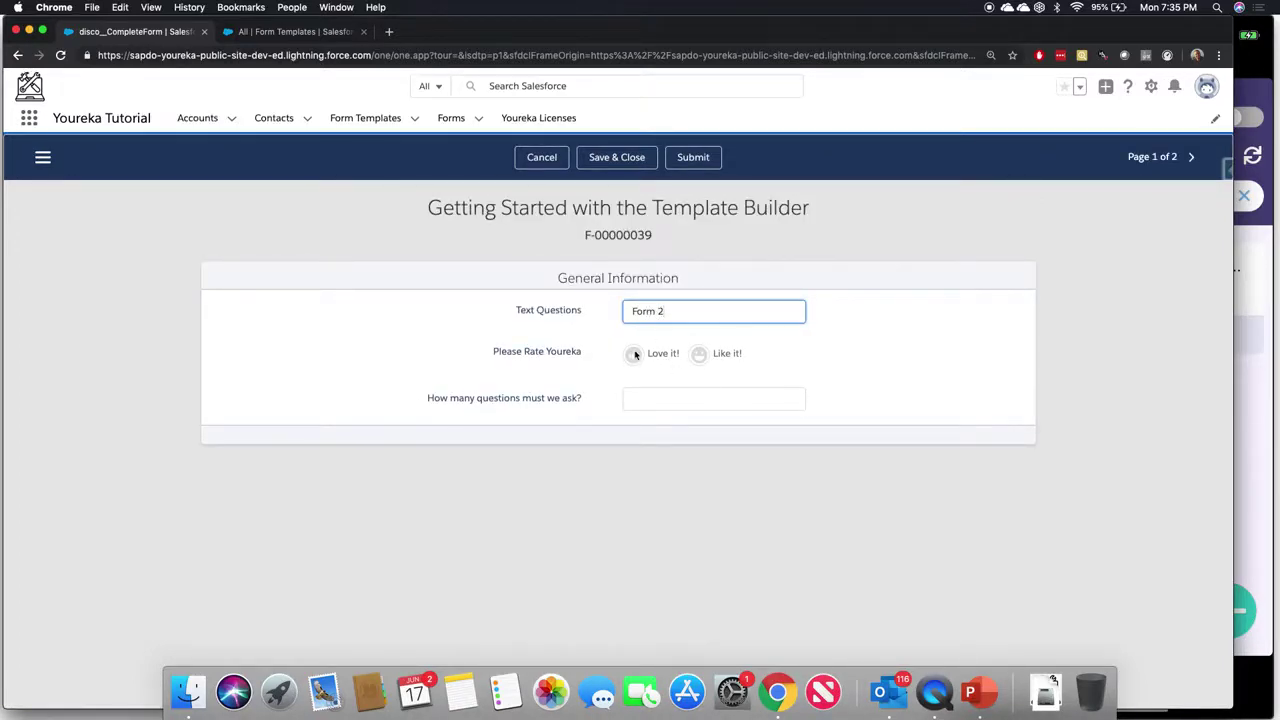
{"action": "left_click", "coordinate": [634, 354]}
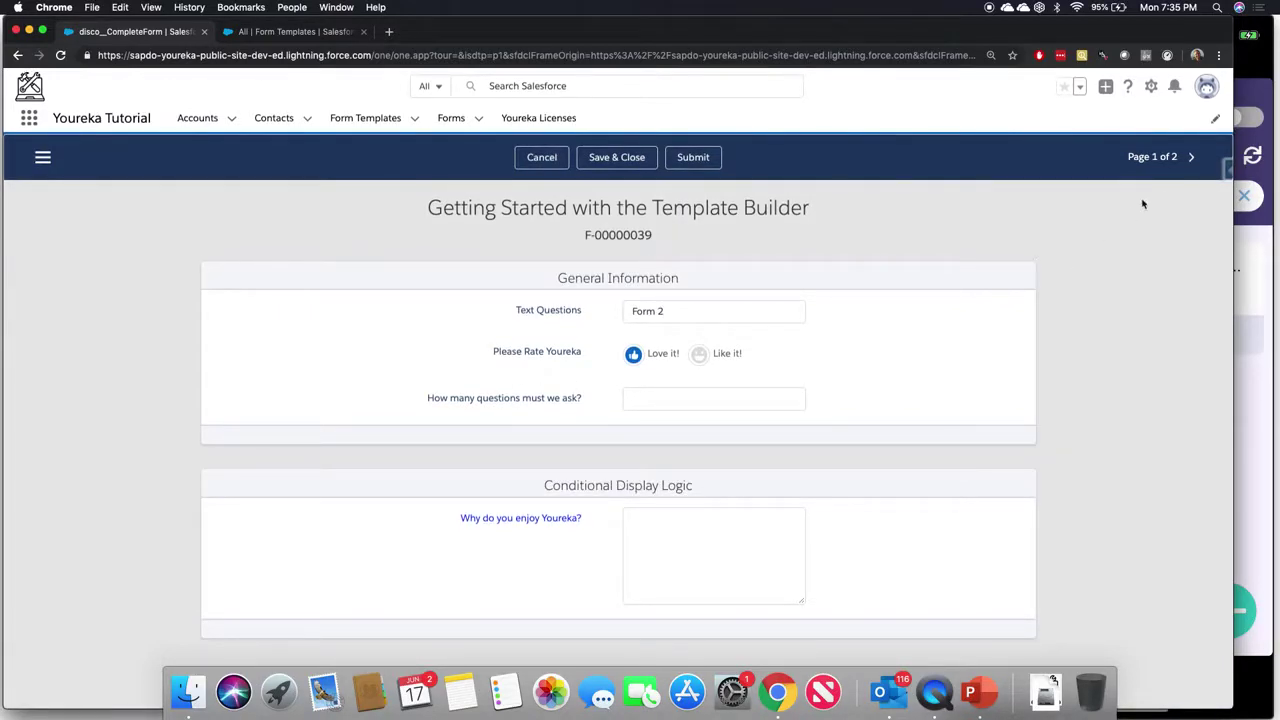
On page 2 of the form, change the Account Name to "Burlington Textiles Corp of America"
{"action": "left_click", "coordinate": [1191, 157]}
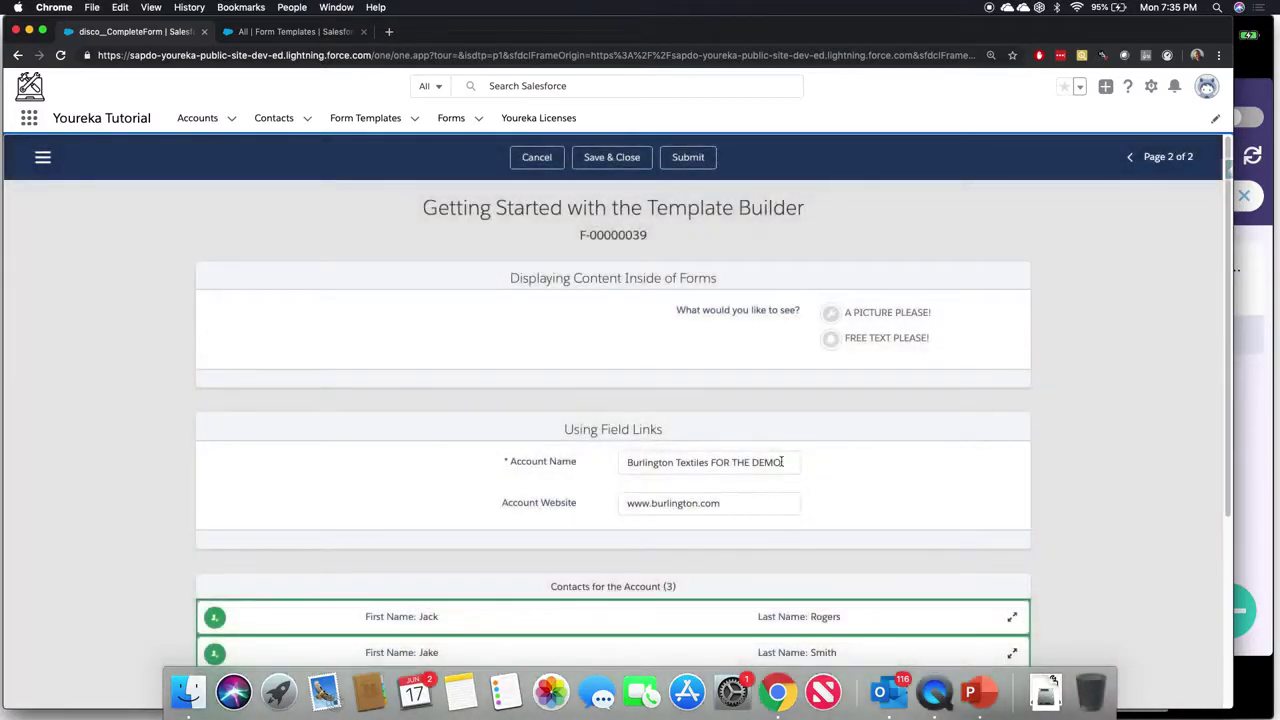
{"action": "left_click_drag", "start_coordinate": [783, 462], "coordinate": [710, 462]}
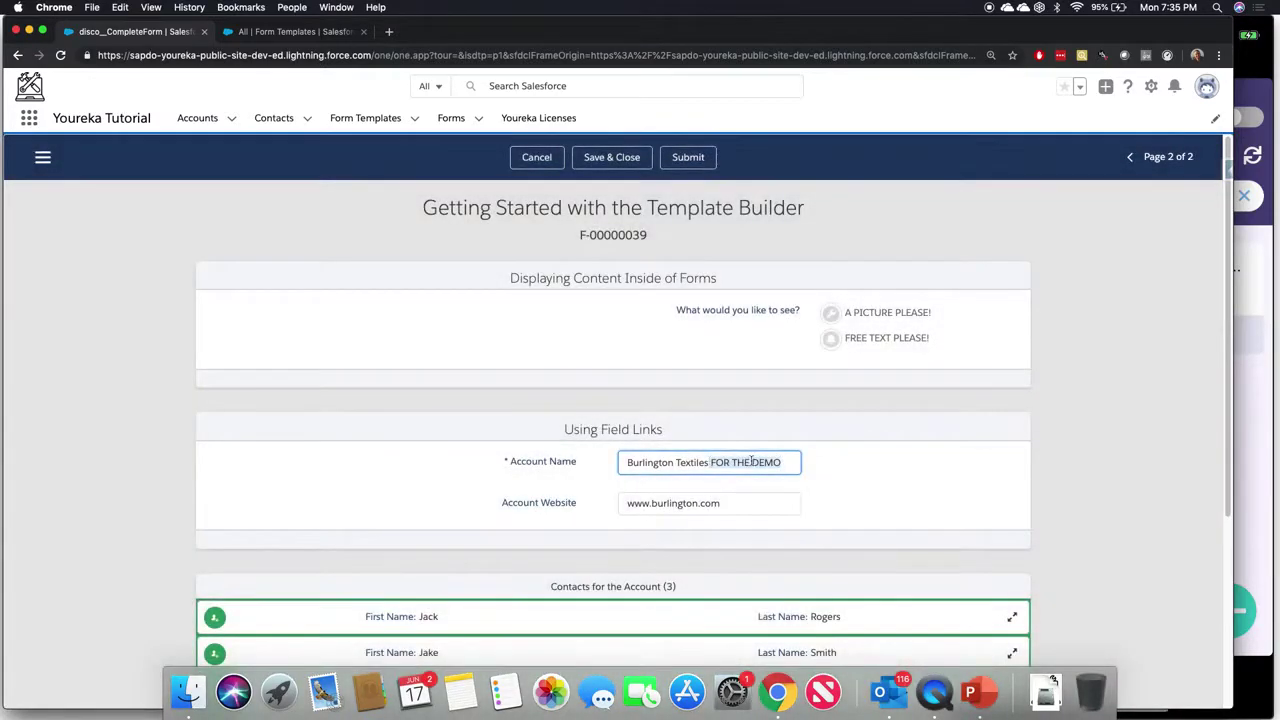
{"action": "key", "text": "BackSpace"}
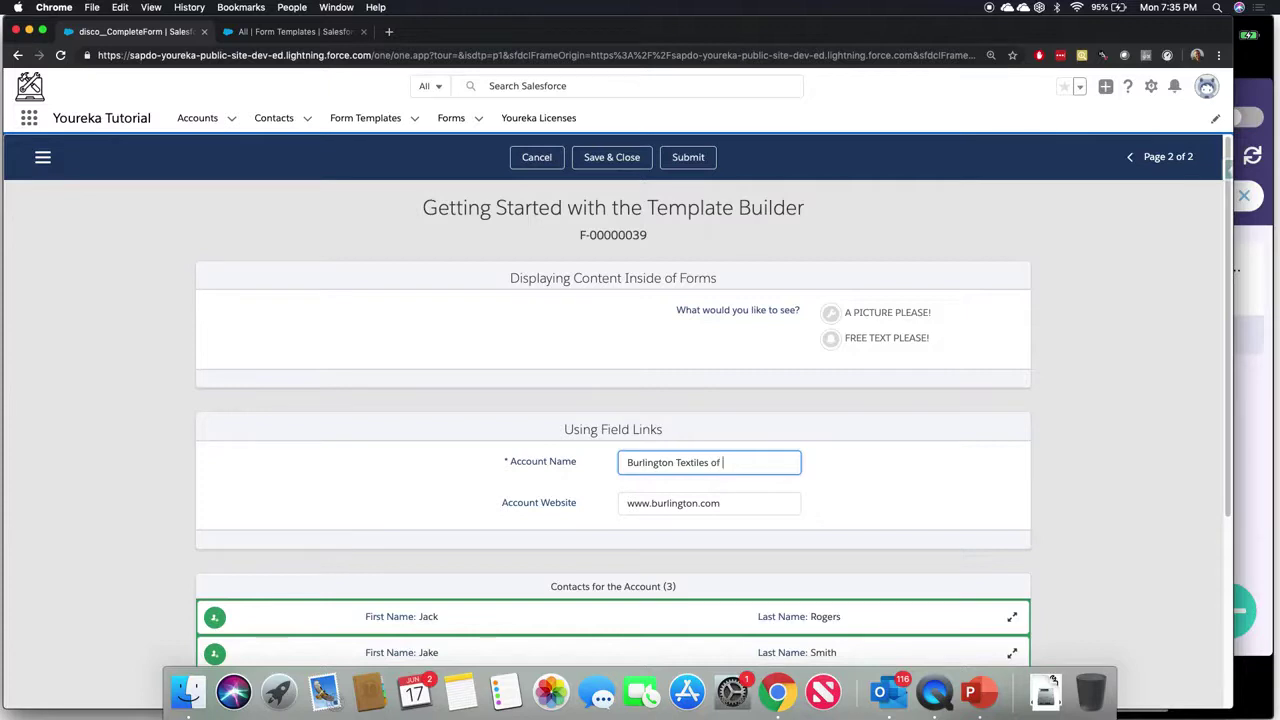
{"action": "type", "text": "of "}
{"action": "type", "text": " Corp of America"}
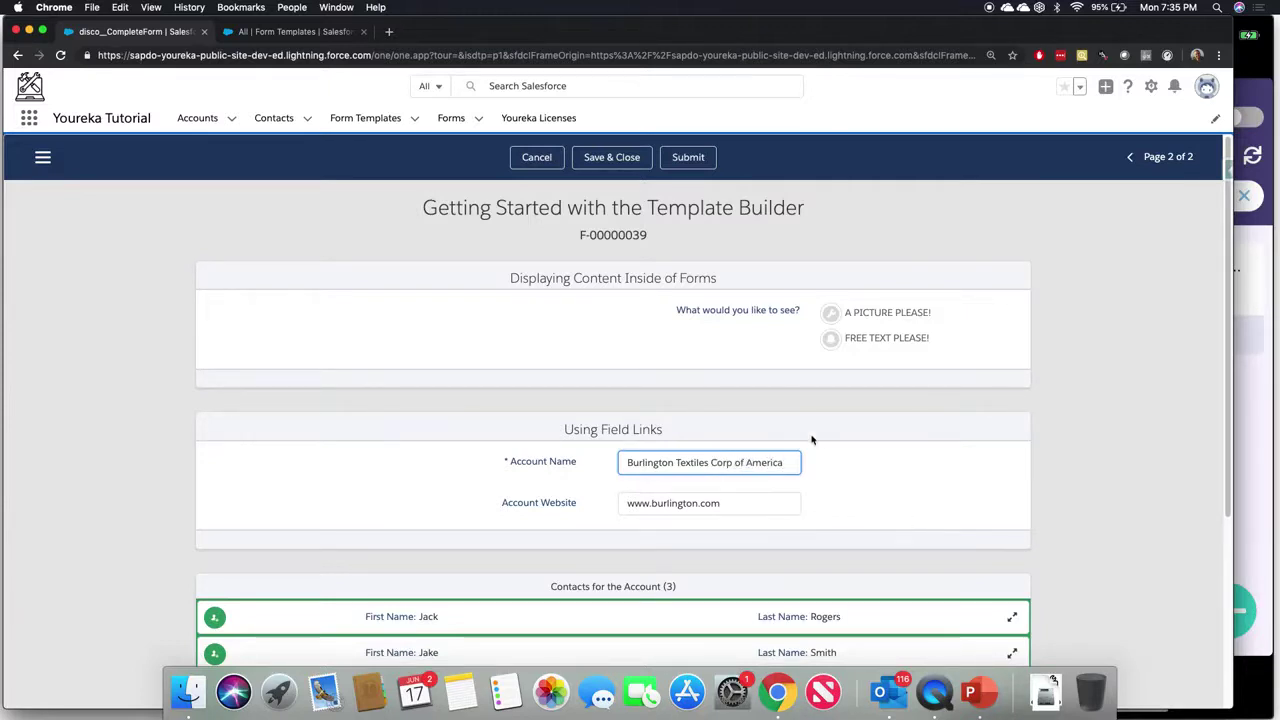
Add another entry to Contacts for the Account and fill in the contact's first and last name
{"action": "scroll", "coordinate": [812, 440], "scroll_direction": "down", "scroll_amount": 3}
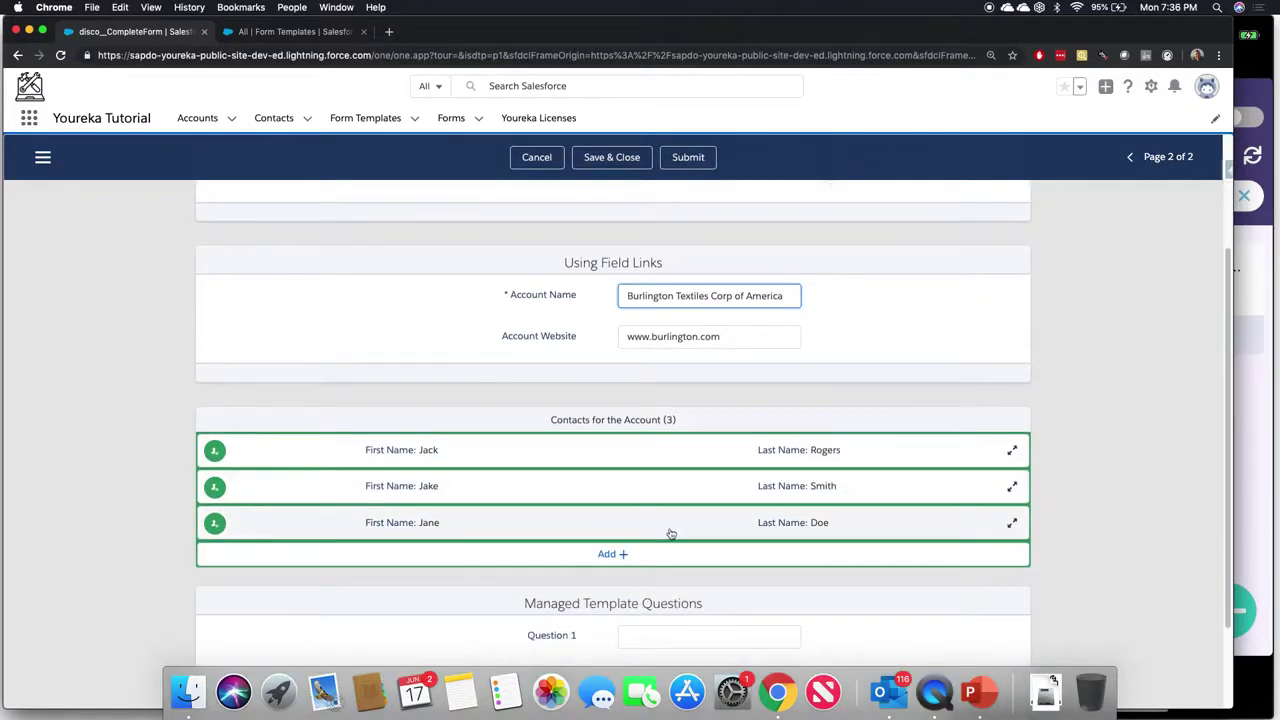
{"action": "left_click", "coordinate": [610, 556]}
{"action": "left_click", "coordinate": [405, 260]}
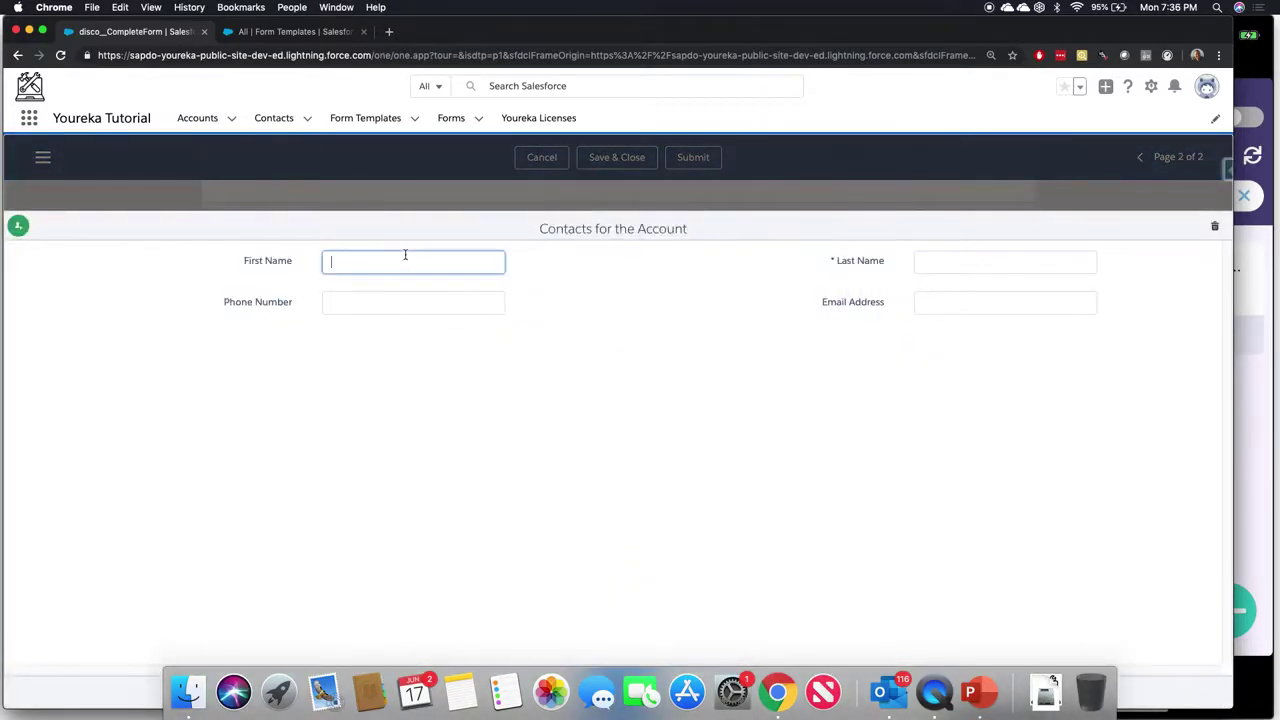
{"action": "type", "text": "Pat"}
{"action": "key", "text": "Tab"}
{"action": "key", "text": "Tab"}
{"action": "type", "text": "D"}
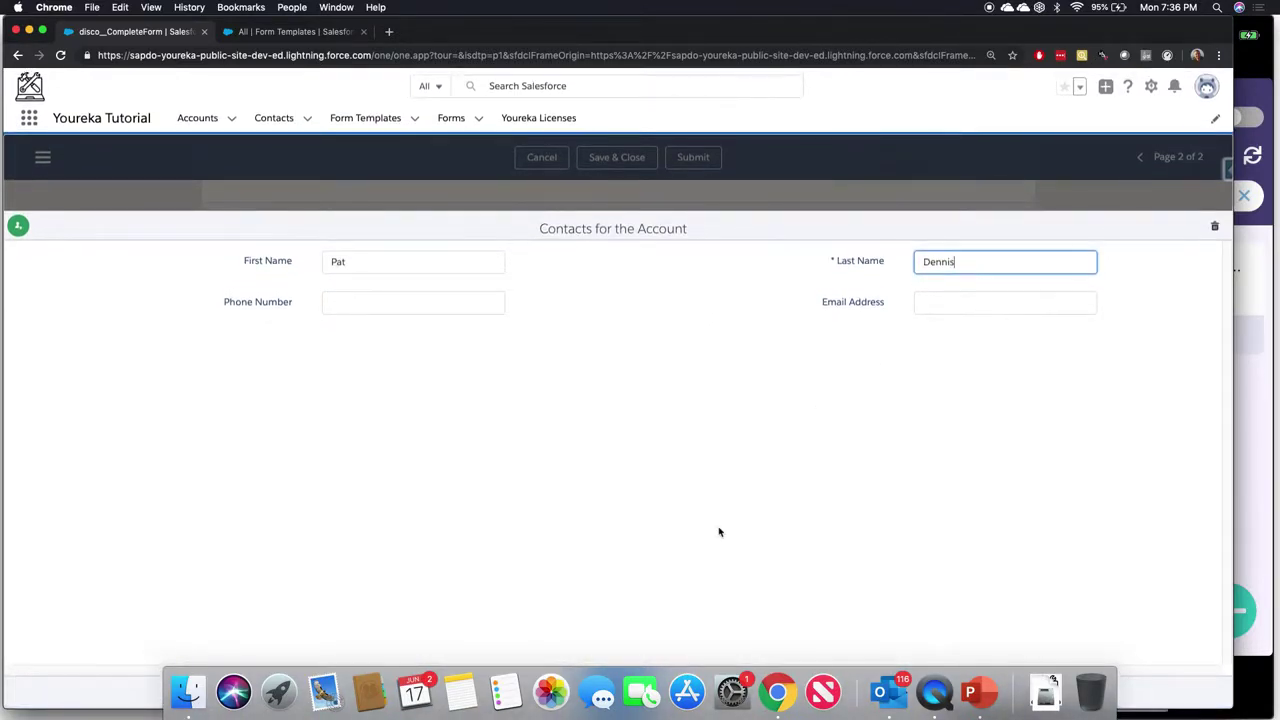
Reposition and resize the browser window to reach the end of the contact panel, and confirm the new contact
{"action": "key", "text": "super+minus"}
{"action": "key", "text": "super+equal"}
{"action": "key", "text": "super+equal"}
{"action": "key", "text": "super+equal"}
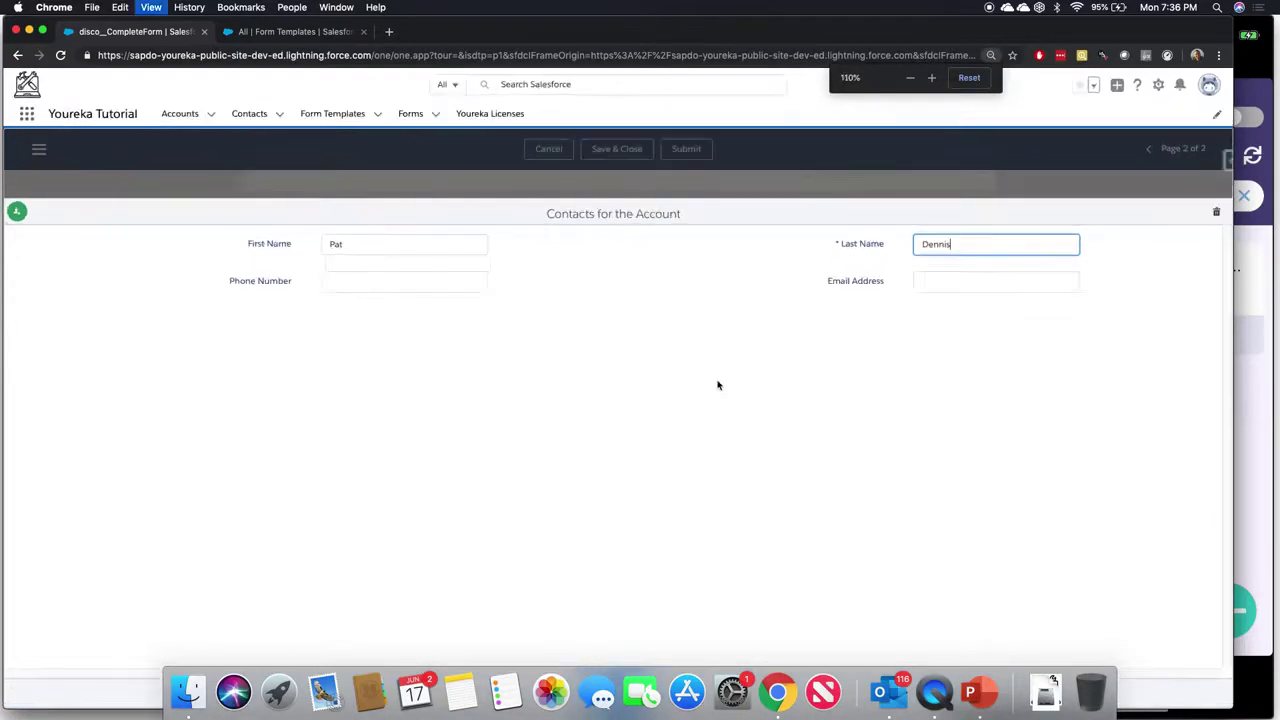
{"action": "left_click_drag", "start_coordinate": [421, 38], "coordinate": [493, 33]}
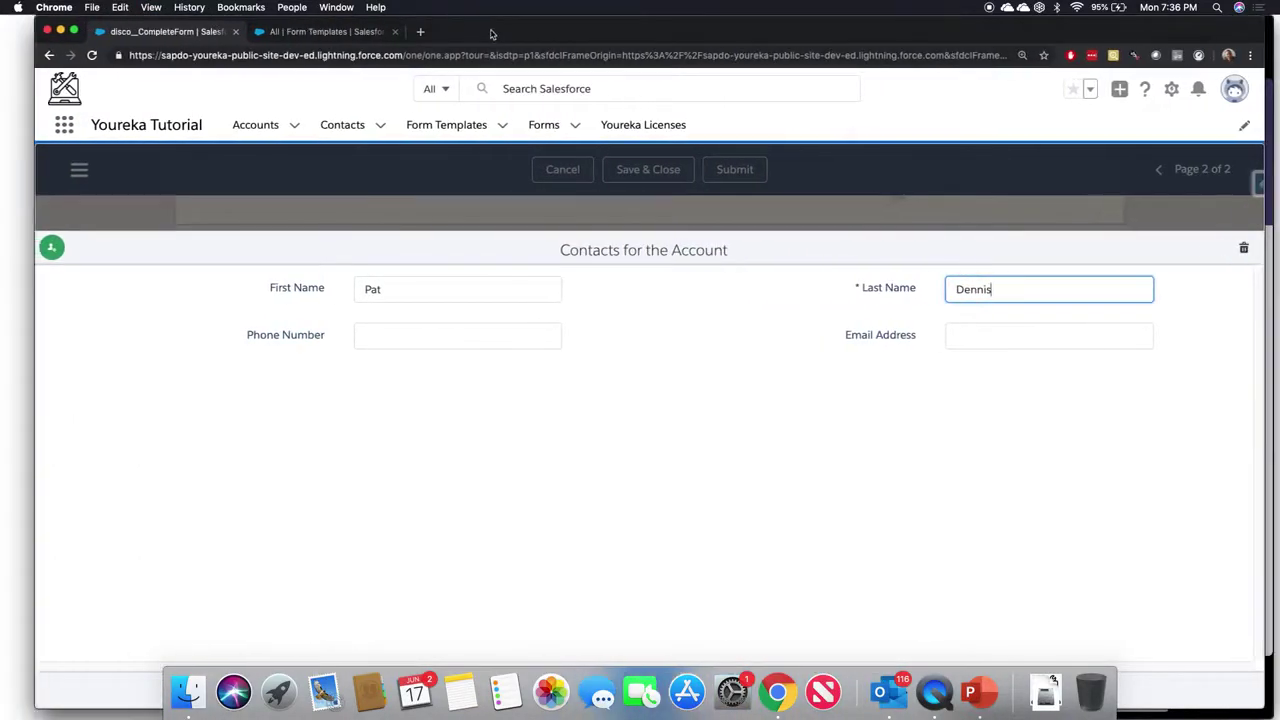
{"action": "left_click_drag", "start_coordinate": [38, 20], "coordinate": [104, 33]}
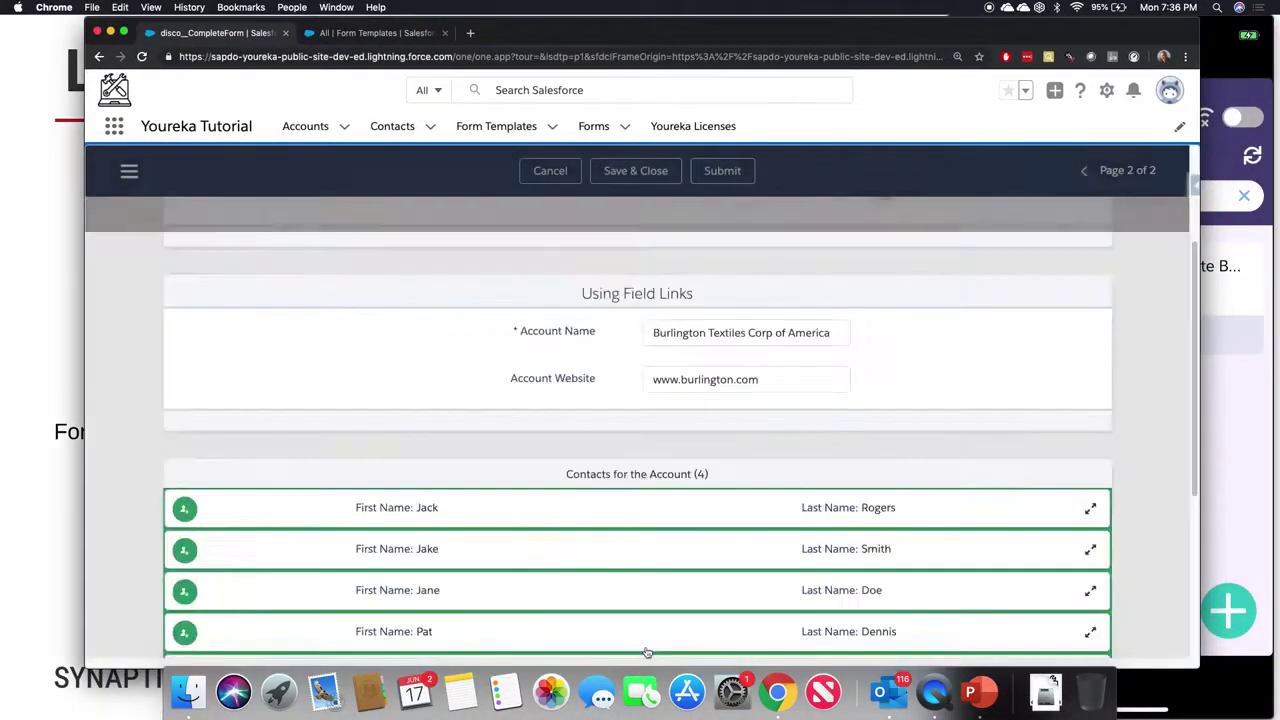
Submit the form and review the account's name, contacts and forms lists
{"action": "scroll", "coordinate": [669, 511], "scroll_direction": "down", "scroll_amount": 5}
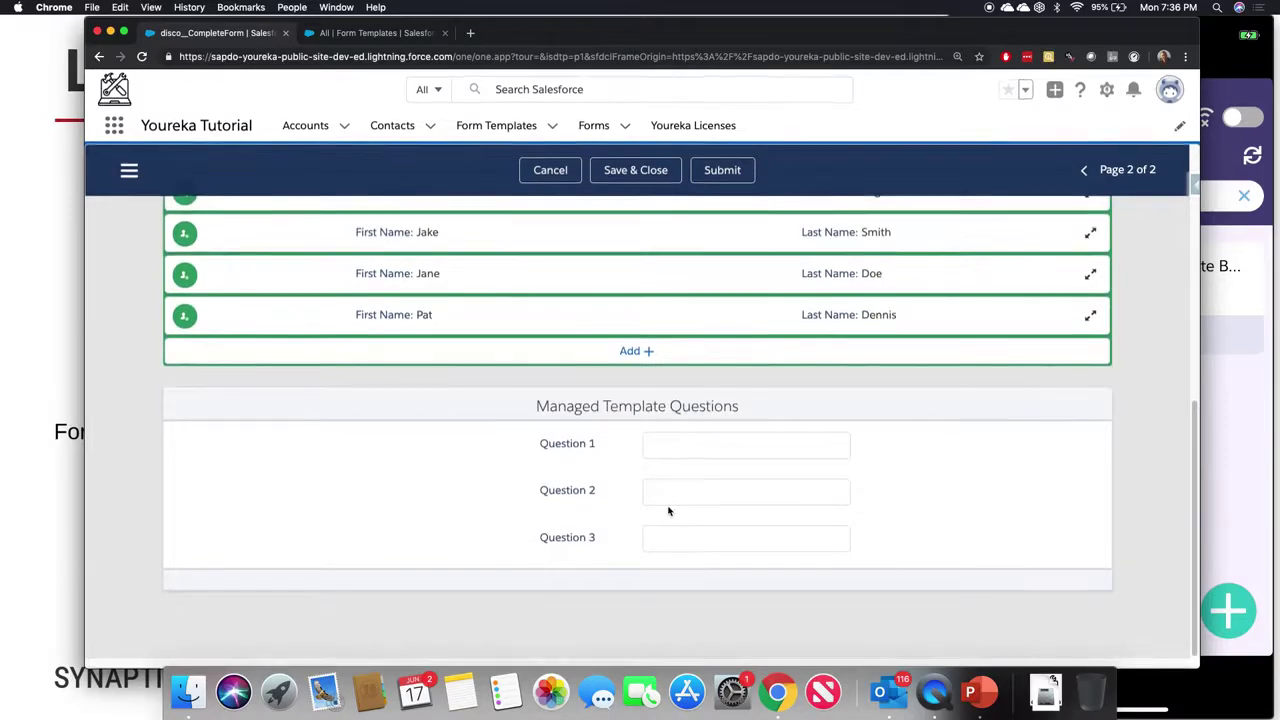
{"action": "left_click", "coordinate": [722, 174]}
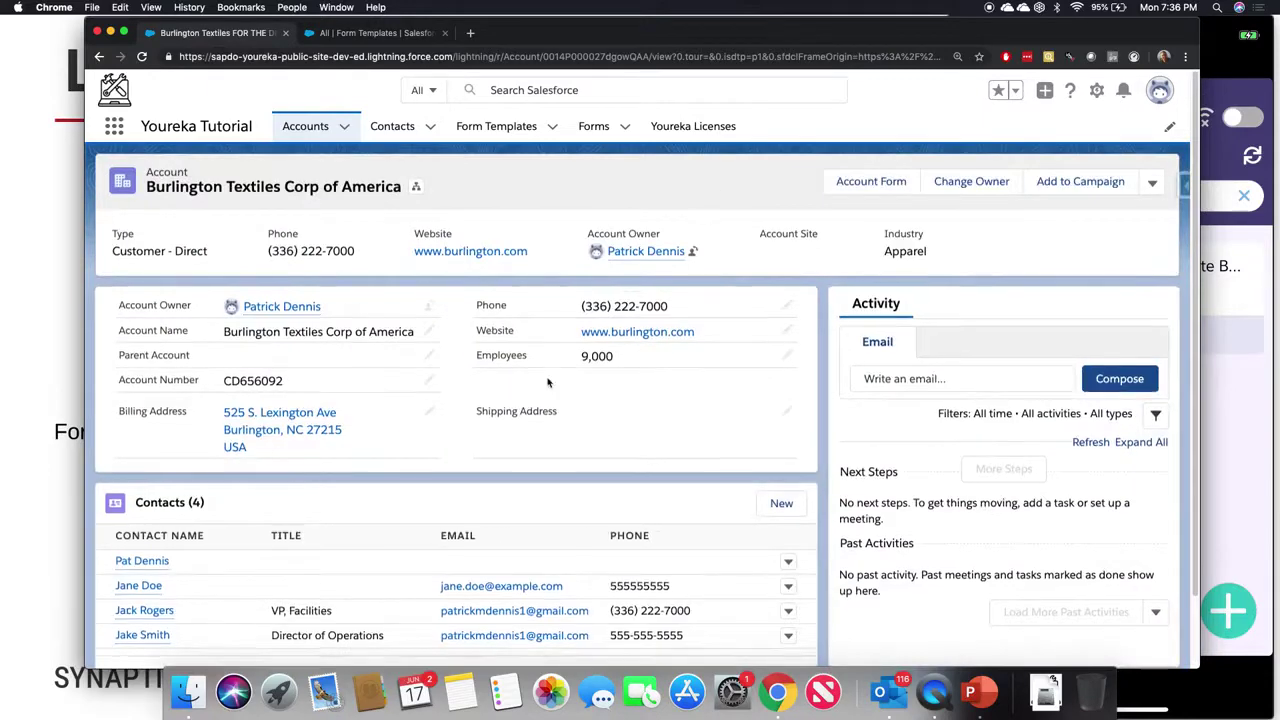
{"action": "scroll", "coordinate": [538, 379], "scroll_direction": "down", "scroll_amount": 1}
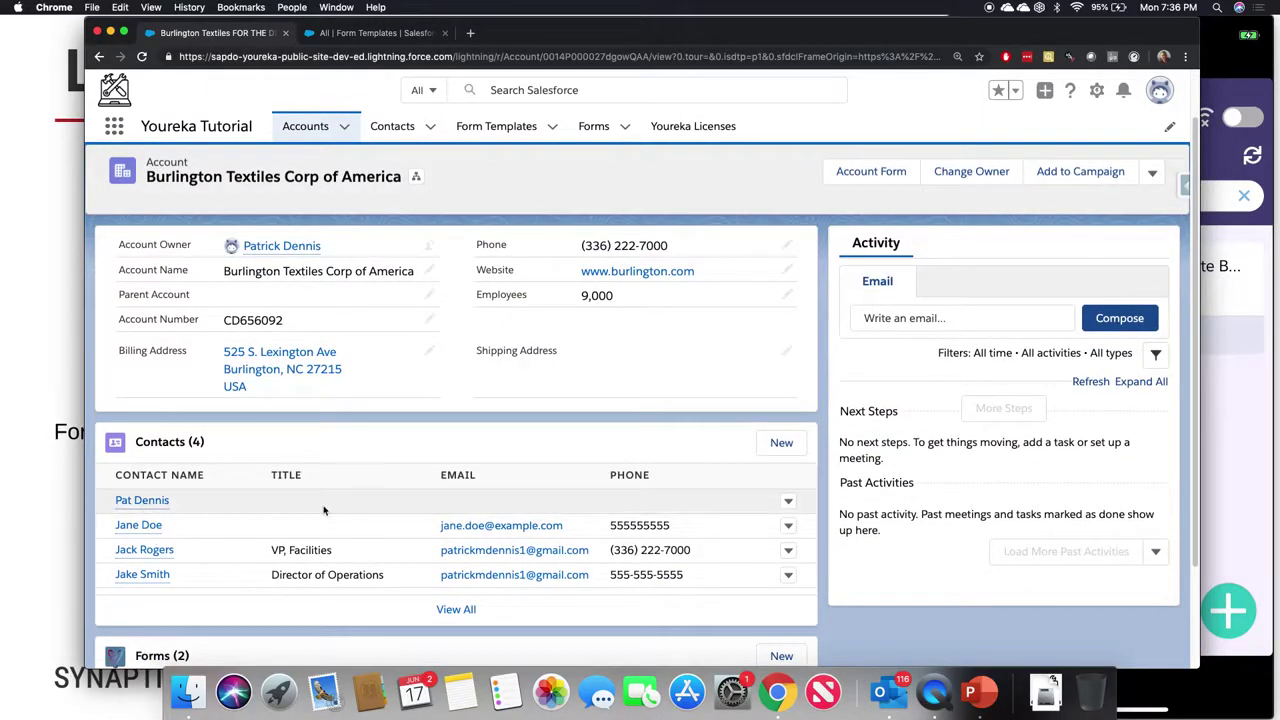
{"action": "scroll", "coordinate": [144, 509], "scroll_direction": "up", "scroll_amount": 1}
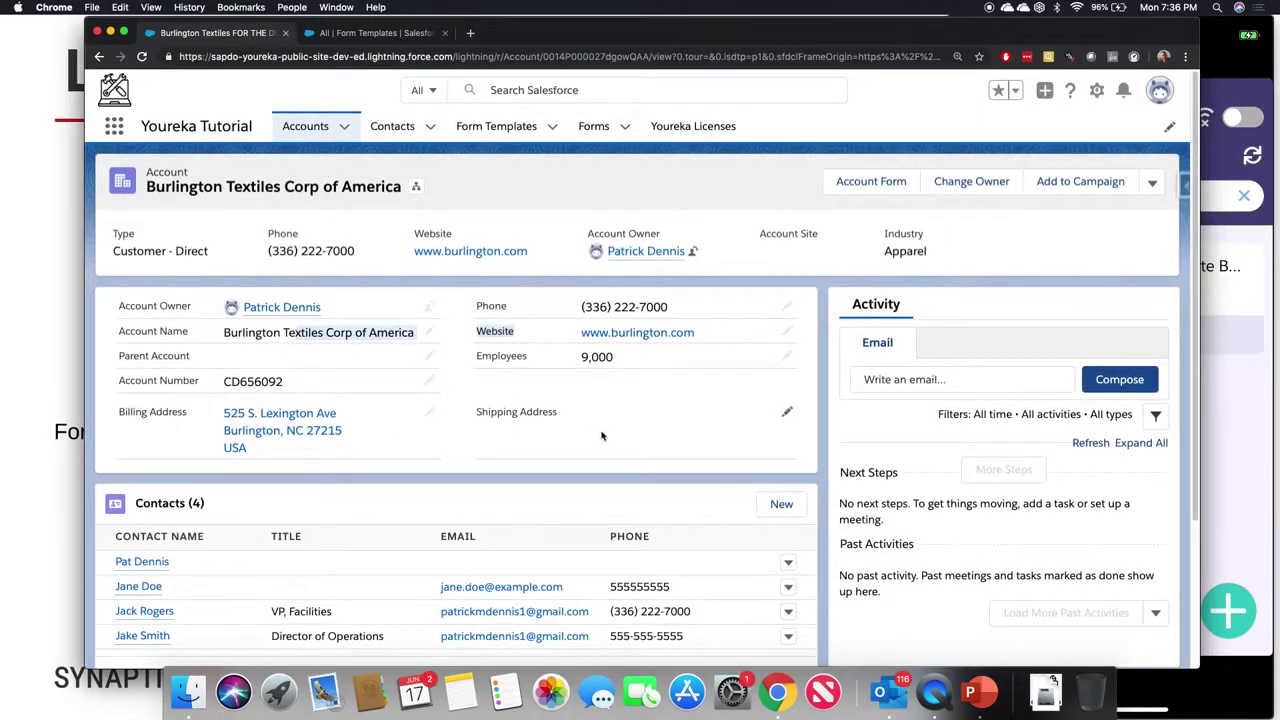
{"action": "scroll", "coordinate": [440, 503], "scroll_direction": "down", "scroll_amount": 2}
{"action": "scroll", "coordinate": [440, 503], "scroll_direction": "down", "scroll_amount": 1}
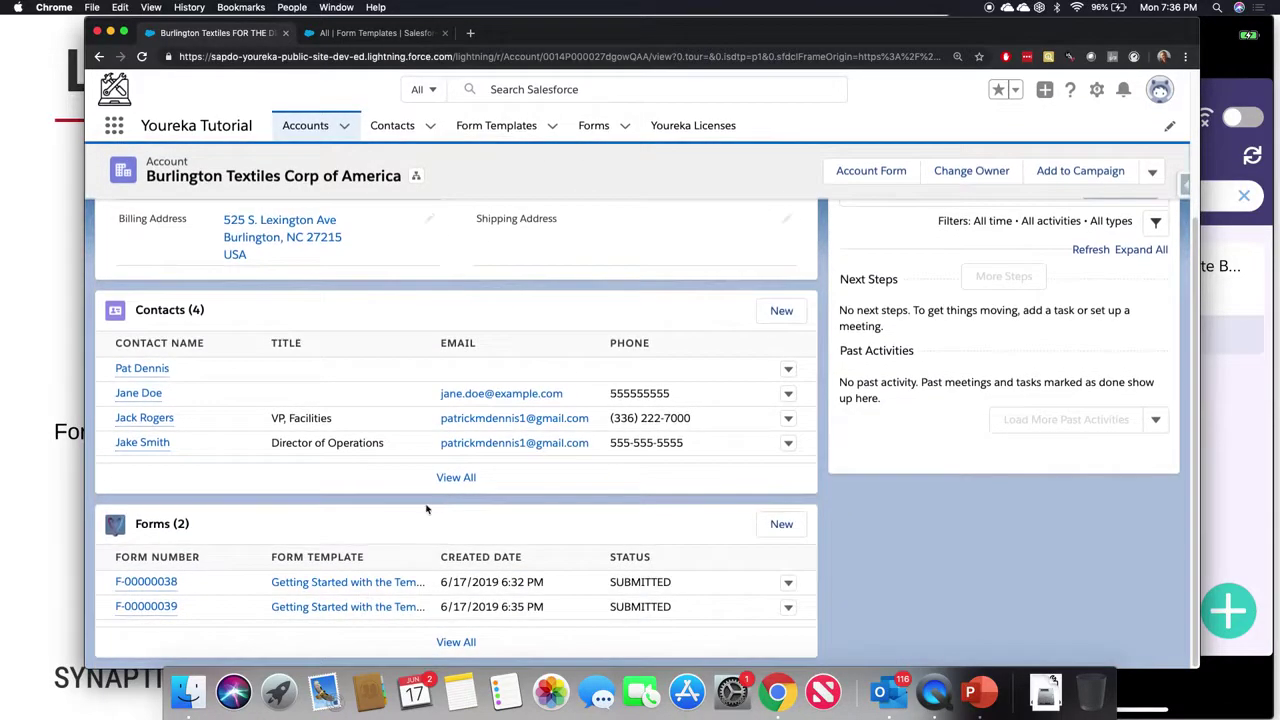